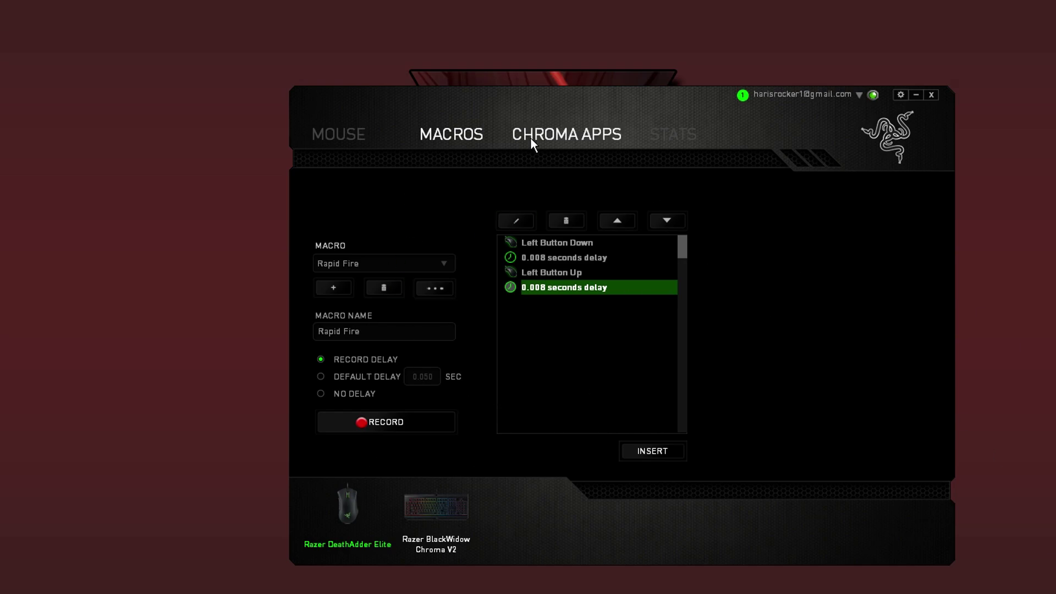
Step: Add a blank macro, rename it 'Rapid Test', and start recording
{"action": "left_click_drag", "start_coordinate": [531, 139], "coordinate": [563, 76]}
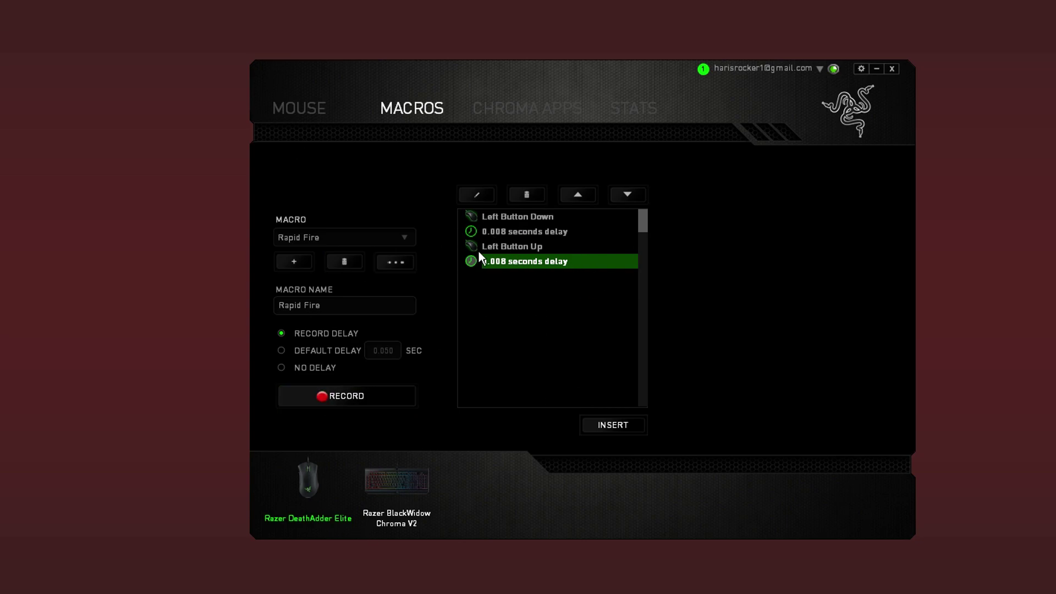
{"action": "left_click", "coordinate": [293, 264]}
{"action": "key", "text": "ctrl+a"}
{"action": "type", "text": "Rapid Test"}
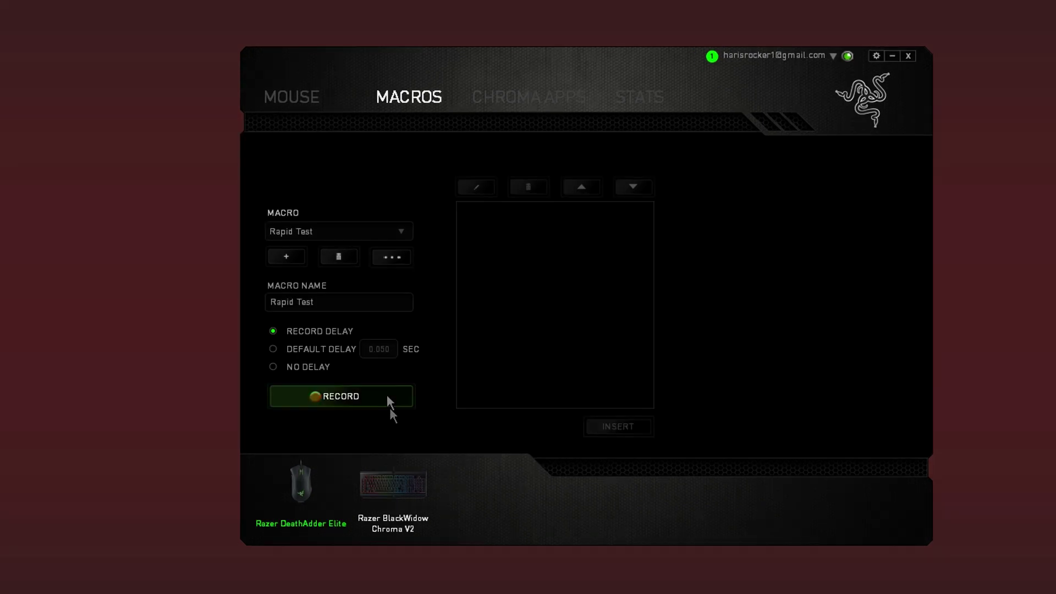
{"action": "left_click", "coordinate": [343, 405]}
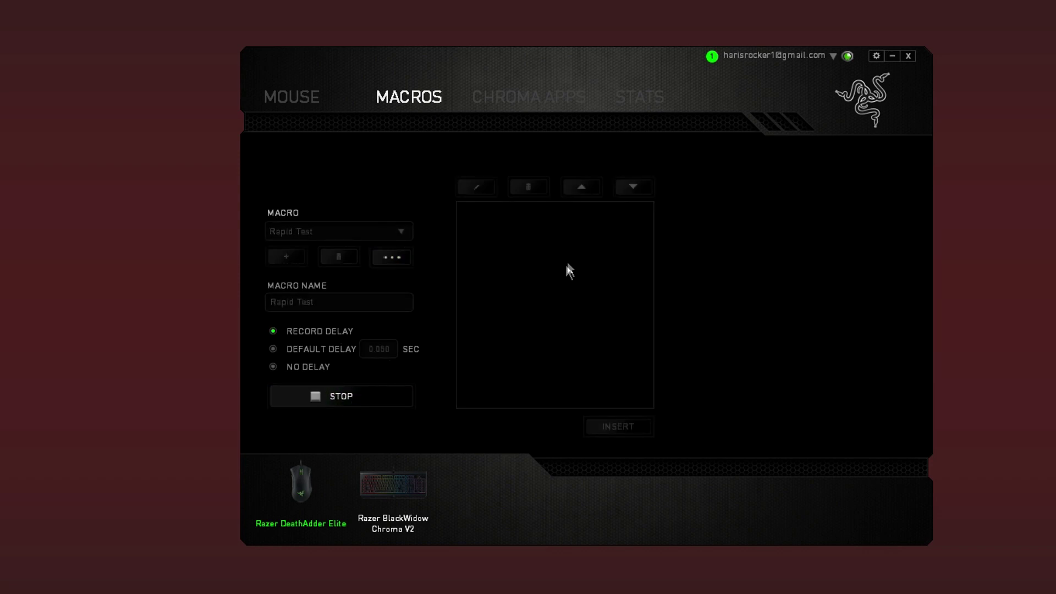
Step: Capture left clicks into the macro and stop the recording
{"action": "left_click", "coordinate": [533, 261]}
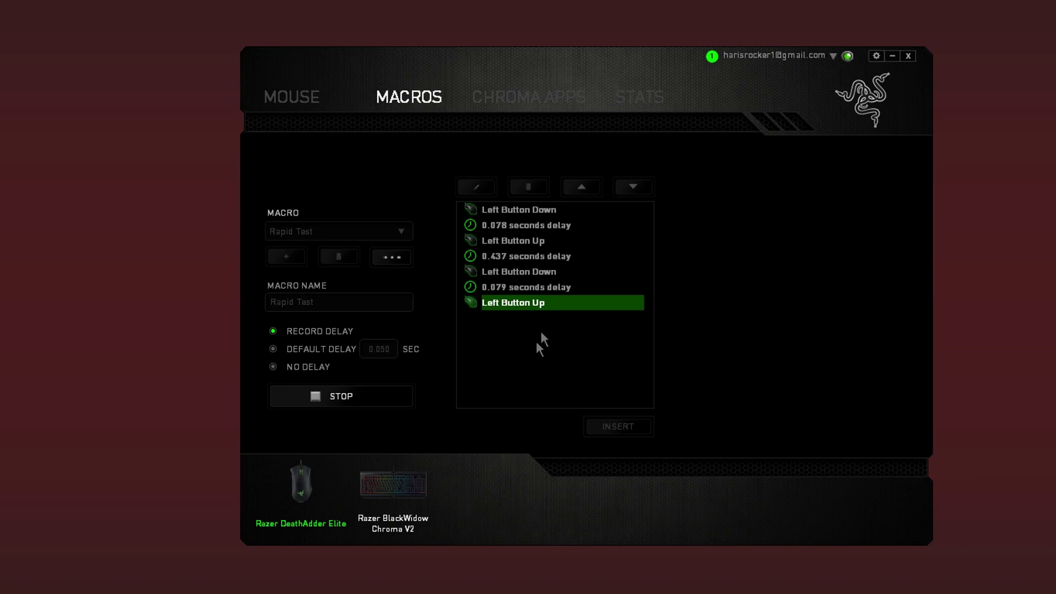
{"action": "left_click", "coordinate": [357, 397]}
{"action": "left_click", "coordinate": [501, 259]}
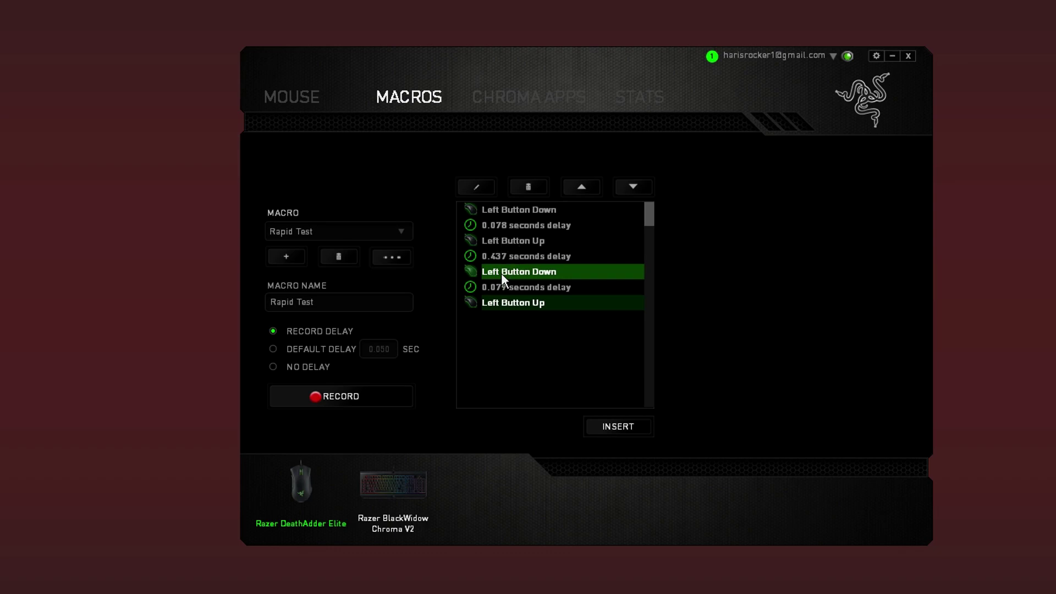
Step: Delete the second click's Down/Up events and the leftover 0.079 s delay
{"action": "left_click", "coordinate": [519, 190]}
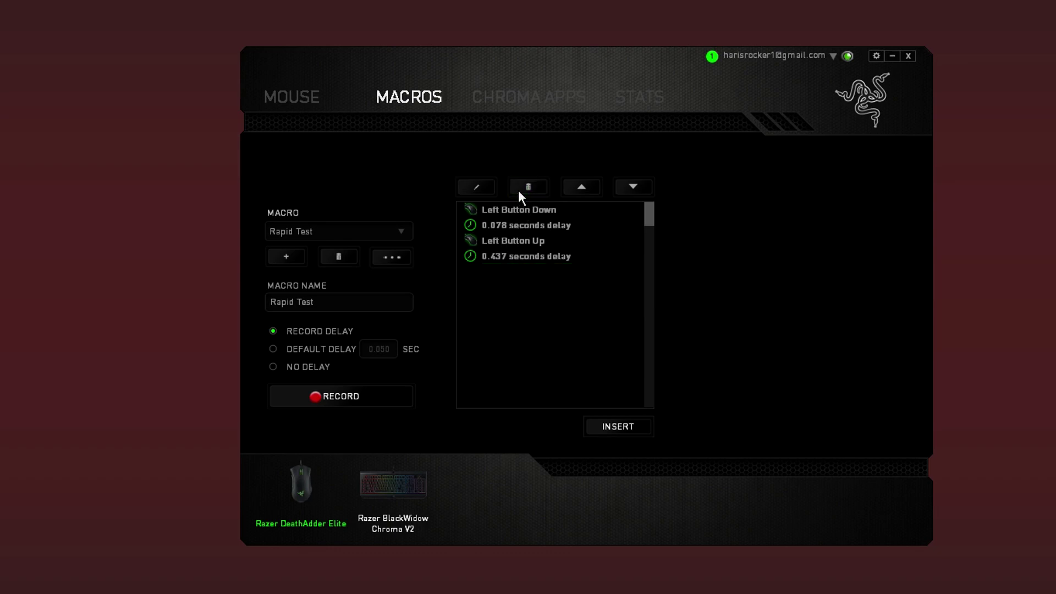
{"action": "left_click", "coordinate": [508, 277]}
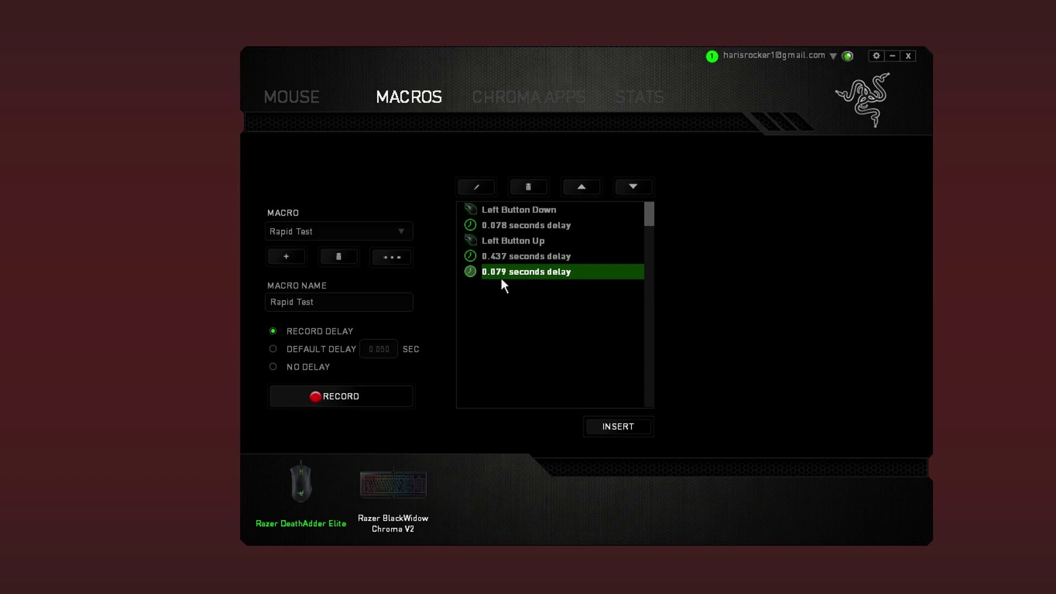
{"action": "left_click", "coordinate": [524, 190]}
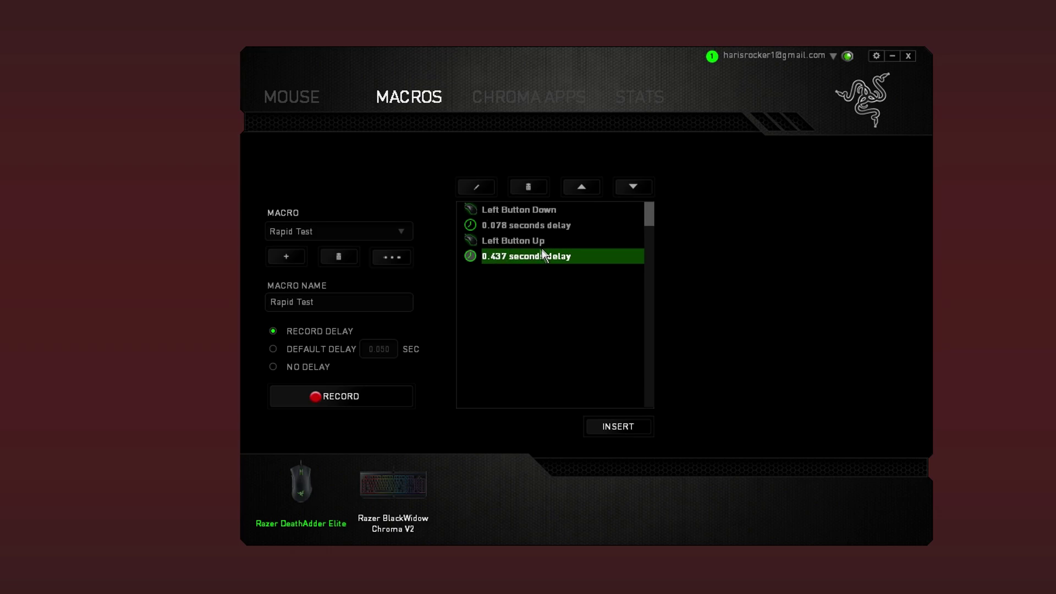
Step: Edit the 0.078 and 0.437 second delays down to 0.008 seconds
{"action": "left_click", "coordinate": [499, 222]}
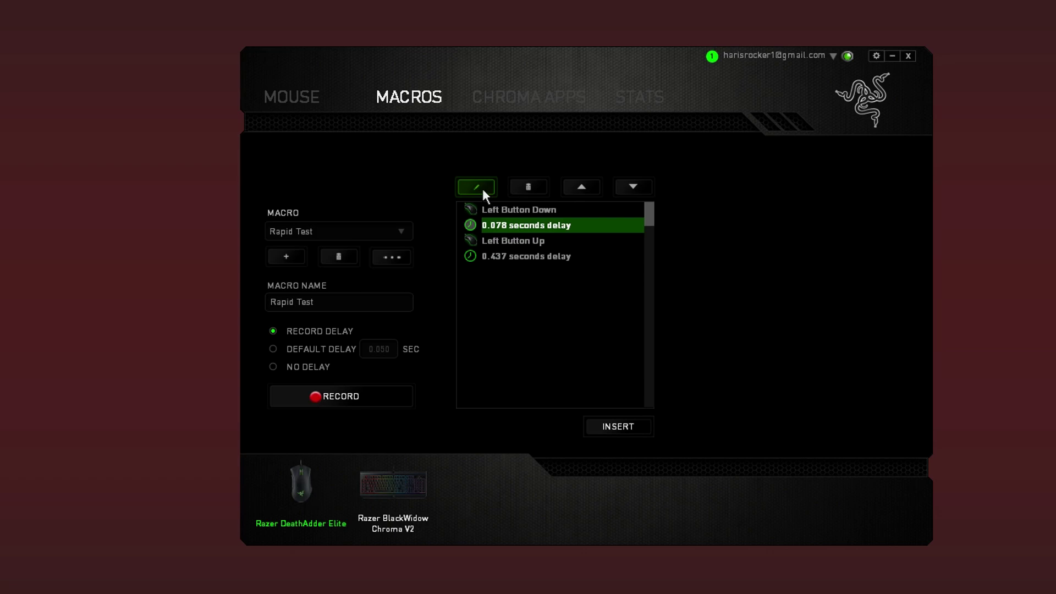
{"action": "left_click", "coordinate": [478, 187]}
{"action": "type", "text": "0.008"}
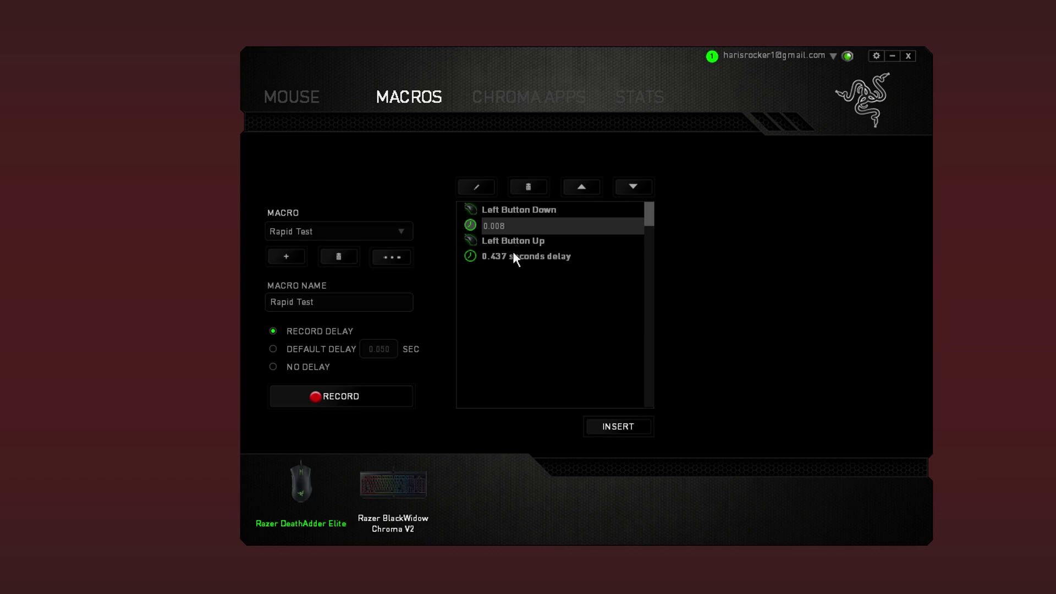
{"action": "key", "text": "BackSpace"}
{"action": "key", "text": "BackSpace"}
{"action": "key", "text": "BackSpace"}
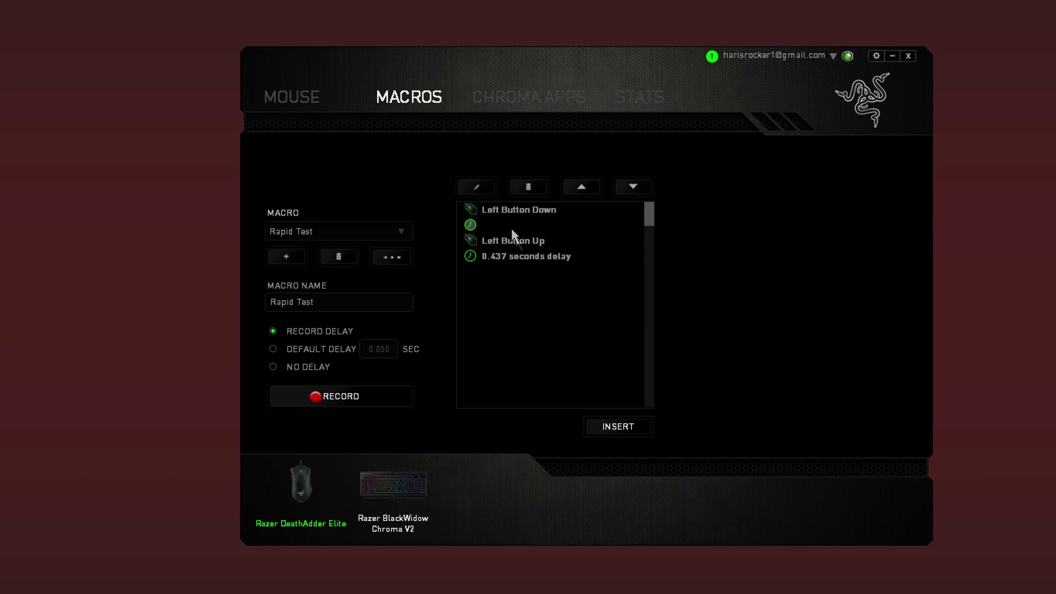
{"action": "type", "text": "0.008"}
{"action": "left_click", "coordinate": [499, 254]}
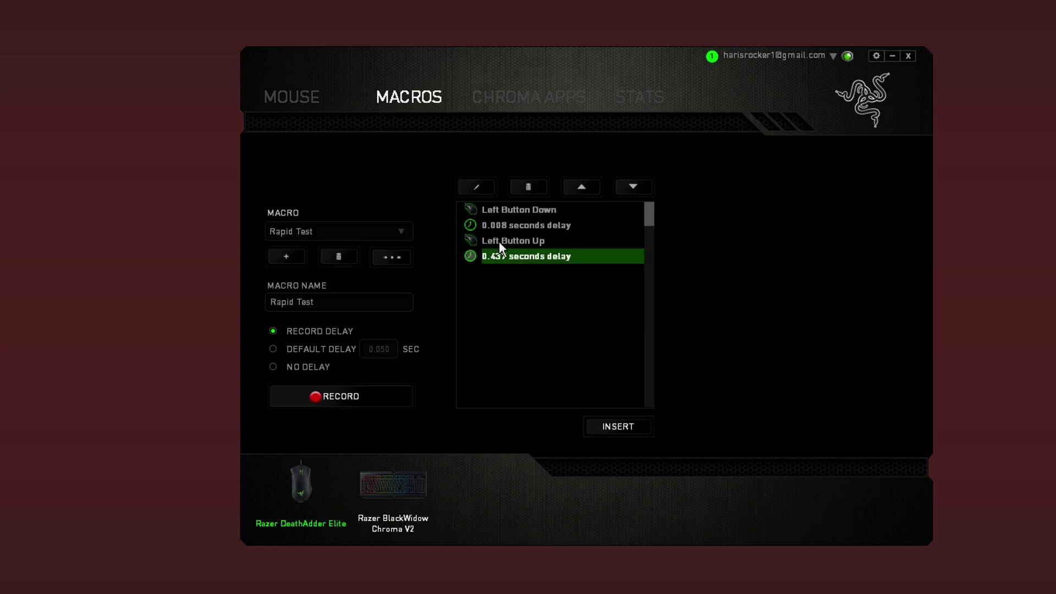
{"action": "left_click", "coordinate": [488, 189]}
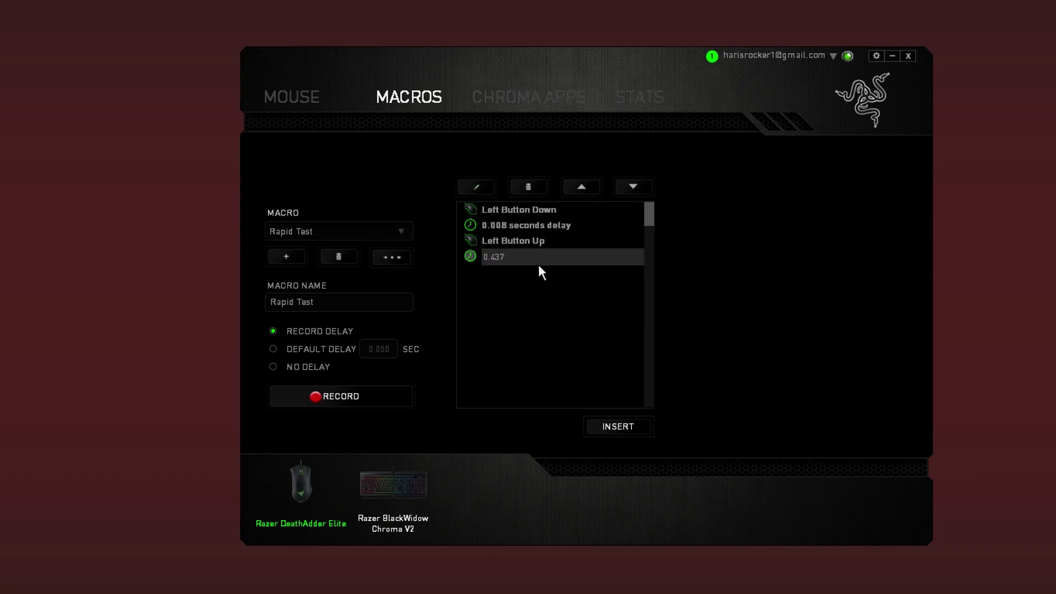
{"action": "key", "text": "BackSpace"}
{"action": "key", "text": "BackSpace"}
{"action": "key", "text": "BackSpace"}
{"action": "type", "text": "00"}
{"action": "type", "text": "8"}
{"action": "key", "text": "Return"}
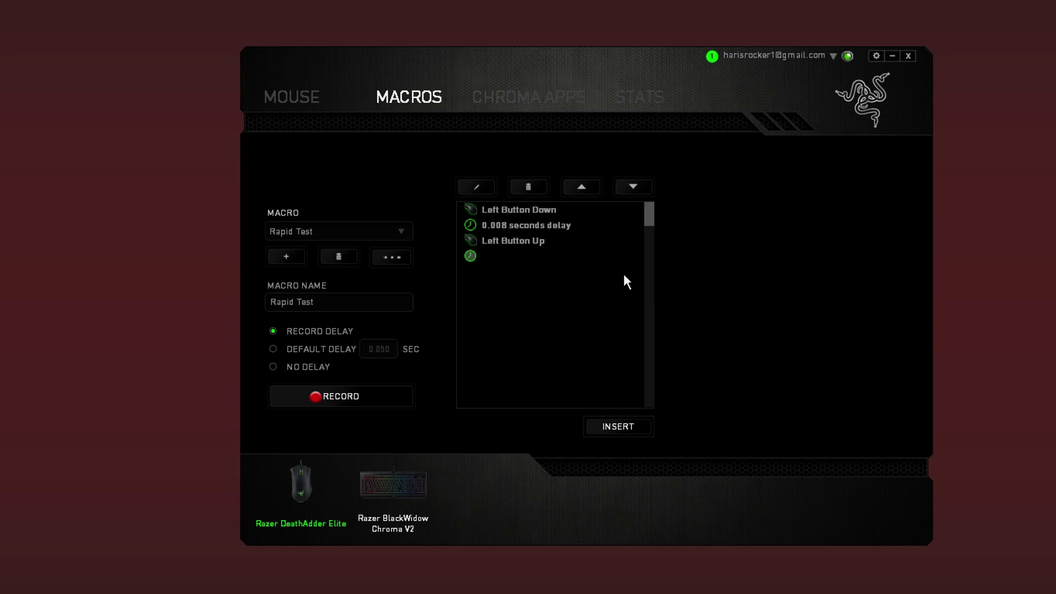
Step: Re-edit the last delay so it also reads 0.008 seconds
{"action": "left_click", "coordinate": [522, 256]}
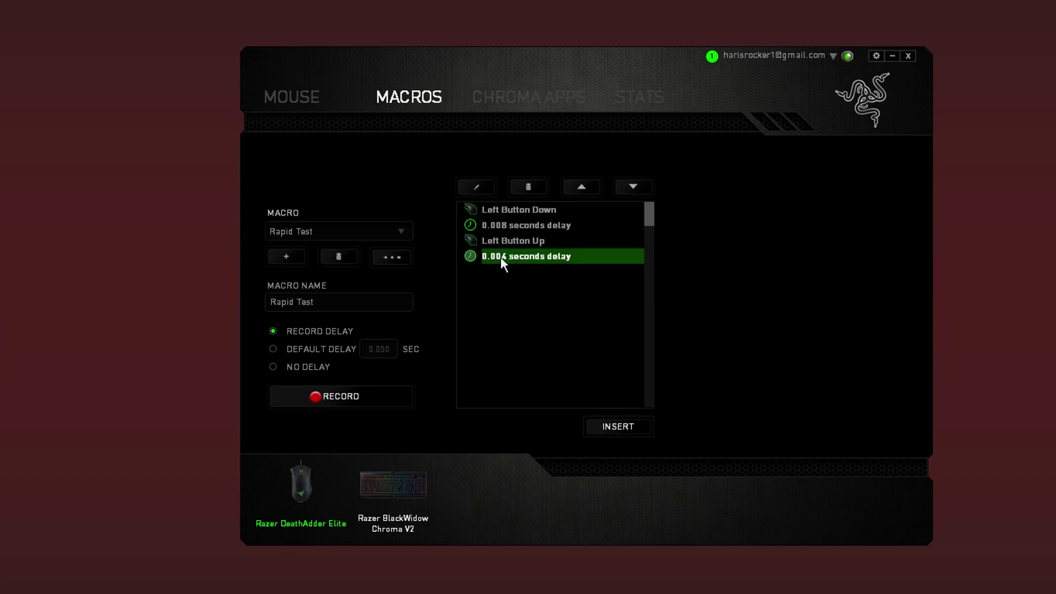
{"action": "left_click", "coordinate": [477, 188]}
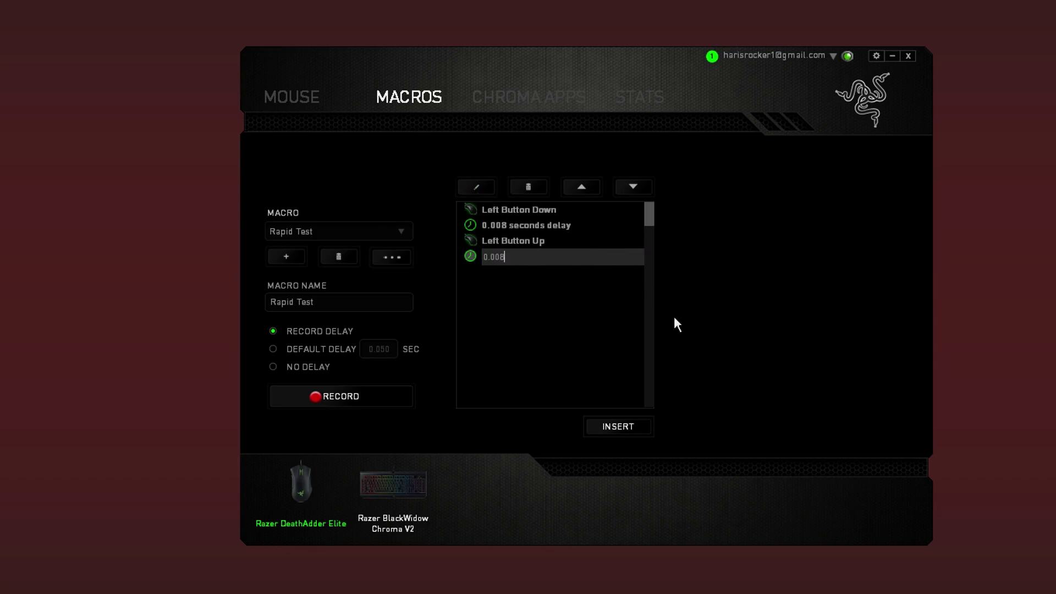
{"action": "key", "text": "Return"}
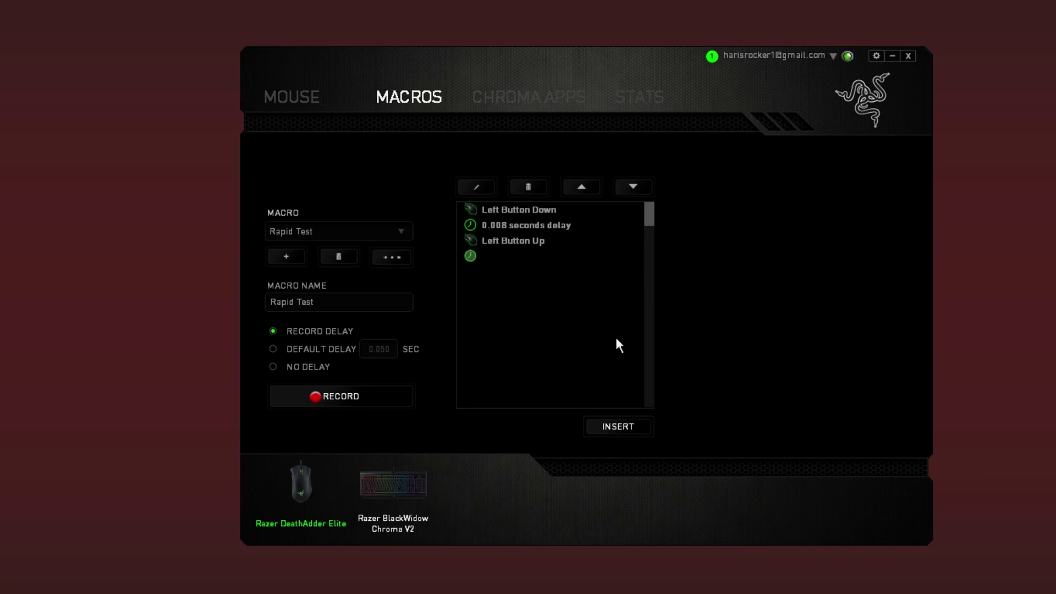
{"action": "left_click", "coordinate": [536, 257]}
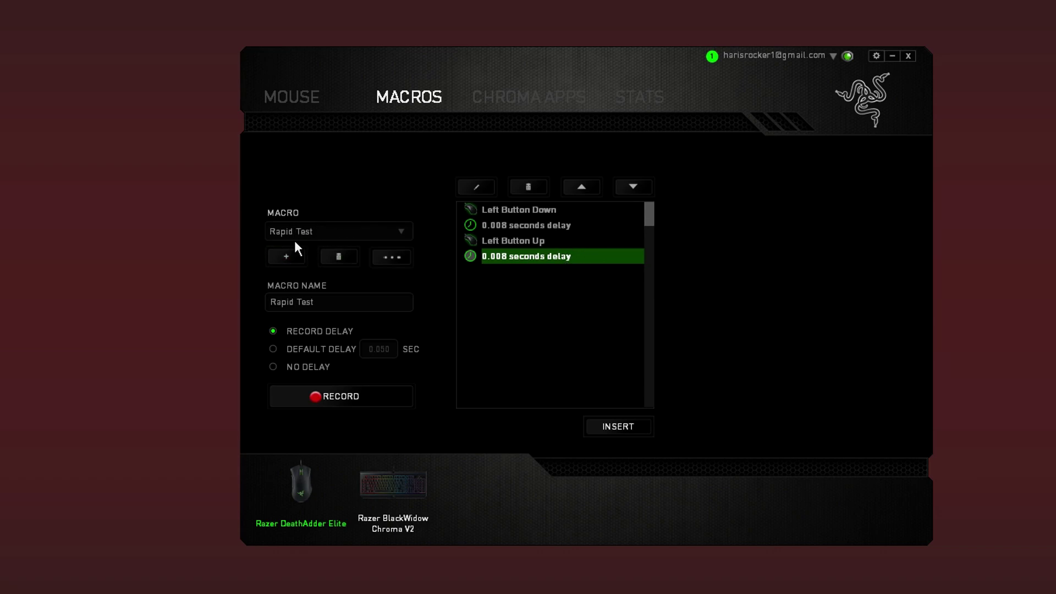
{"action": "left_click", "coordinate": [286, 305]}
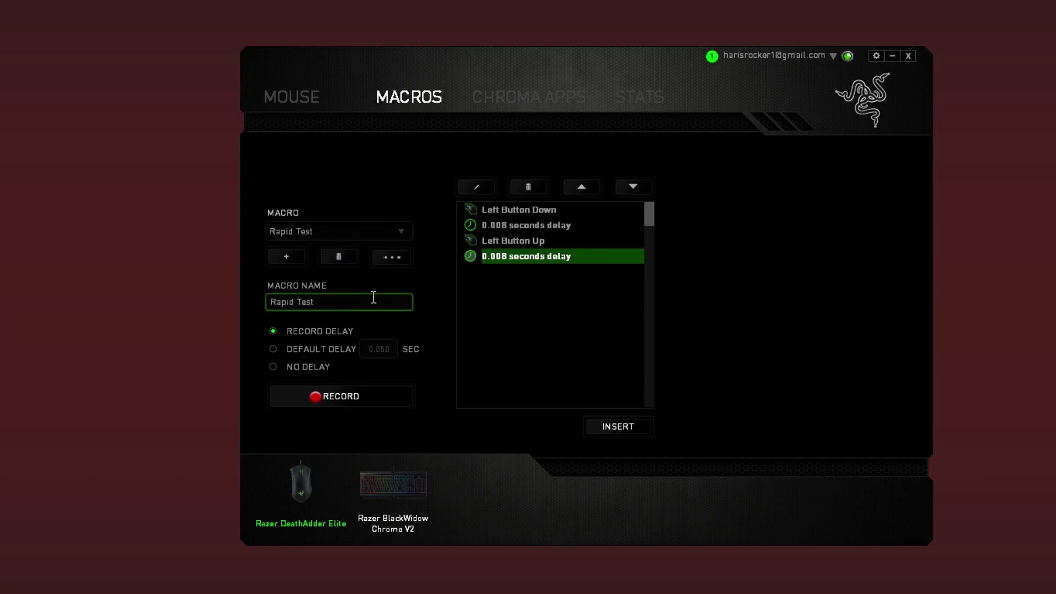
Step: Go to the mouse Customize page and select Mouse Button 5 for reassignment
{"action": "left_click", "coordinate": [300, 102]}
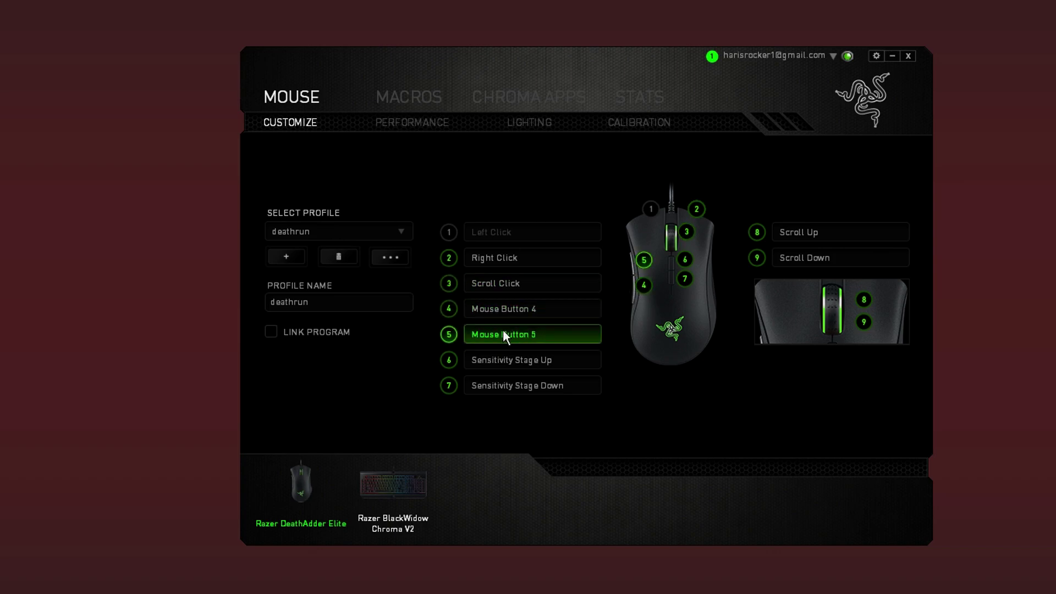
{"action": "left_click", "coordinate": [503, 333]}
Step: Set Button 5's assignment type to Macro and choose Rapid Test
{"action": "left_click", "coordinate": [586, 164]}
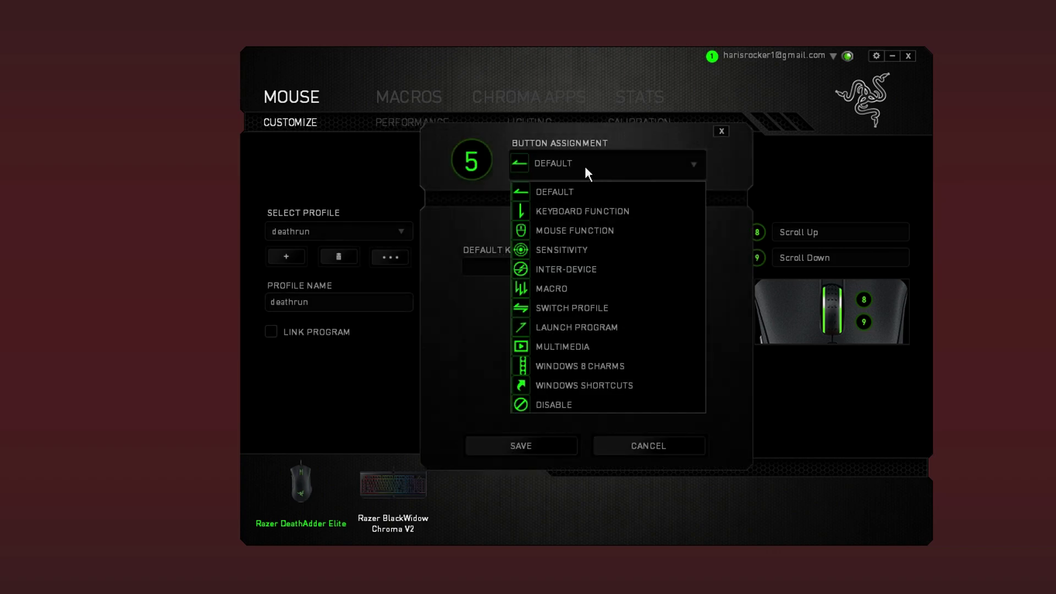
{"action": "left_click", "coordinate": [554, 291]}
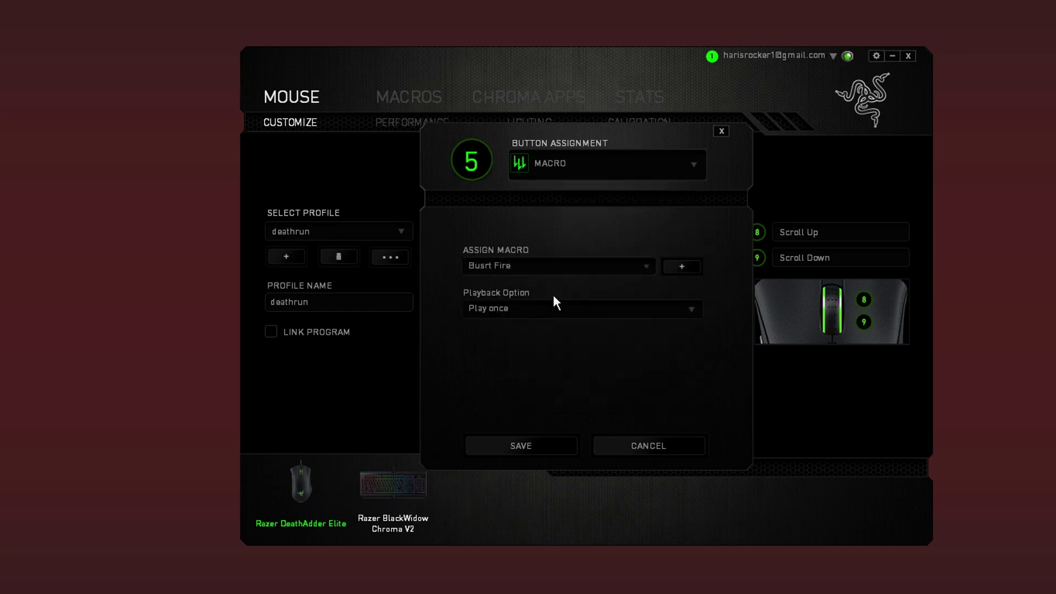
{"action": "left_click", "coordinate": [514, 265]}
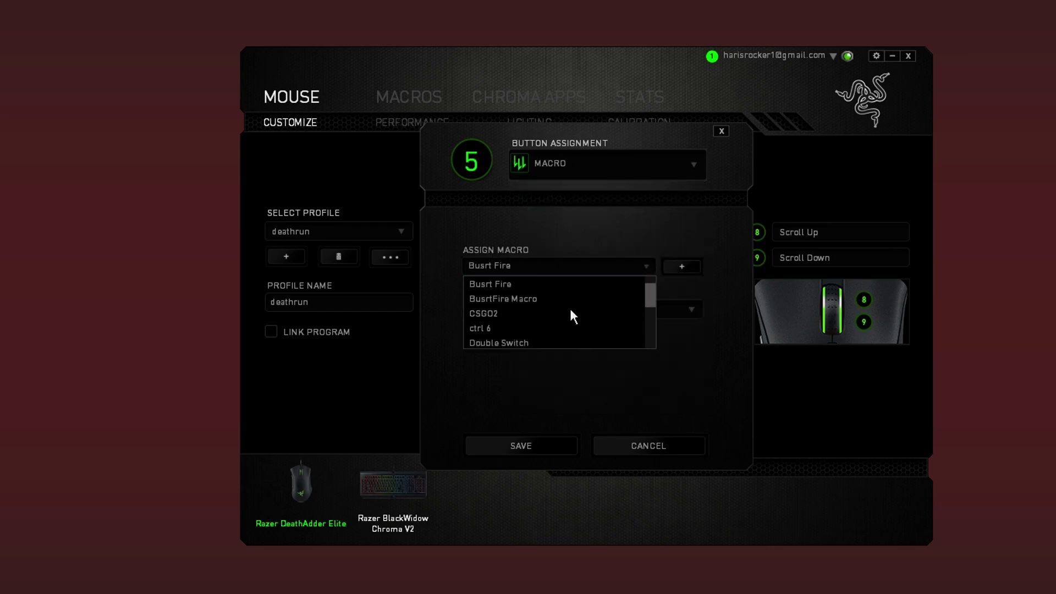
{"action": "scroll", "coordinate": [569, 306], "scroll_direction": "down", "scroll_amount": 3}
{"action": "scroll", "coordinate": [583, 311], "scroll_direction": "down", "scroll_amount": 1}
{"action": "scroll", "coordinate": [625, 306], "scroll_direction": "down", "scroll_amount": 2}
{"action": "scroll", "coordinate": [601, 309], "scroll_direction": "down", "scroll_amount": 2}
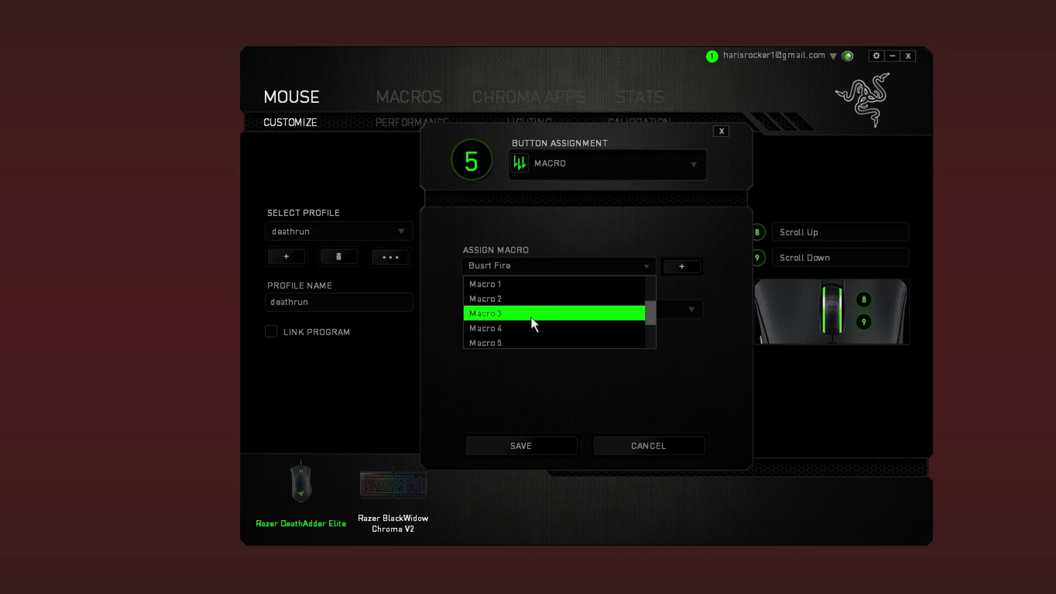
{"action": "scroll", "coordinate": [532, 322], "scroll_direction": "down", "scroll_amount": 1}
{"action": "scroll", "coordinate": [532, 322], "scroll_direction": "down", "scroll_amount": 2}
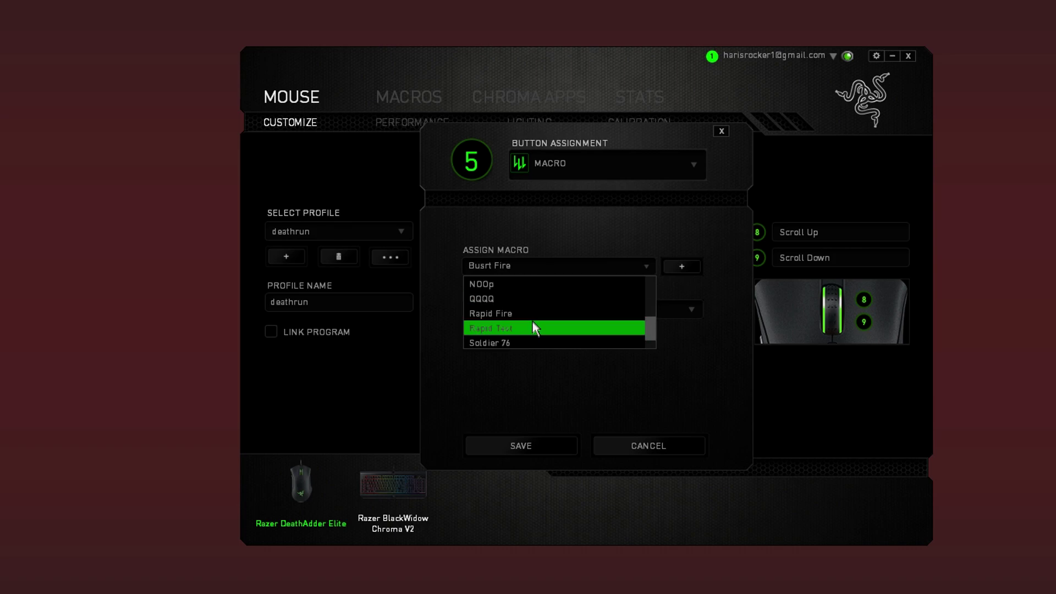
{"action": "left_click", "coordinate": [488, 328]}
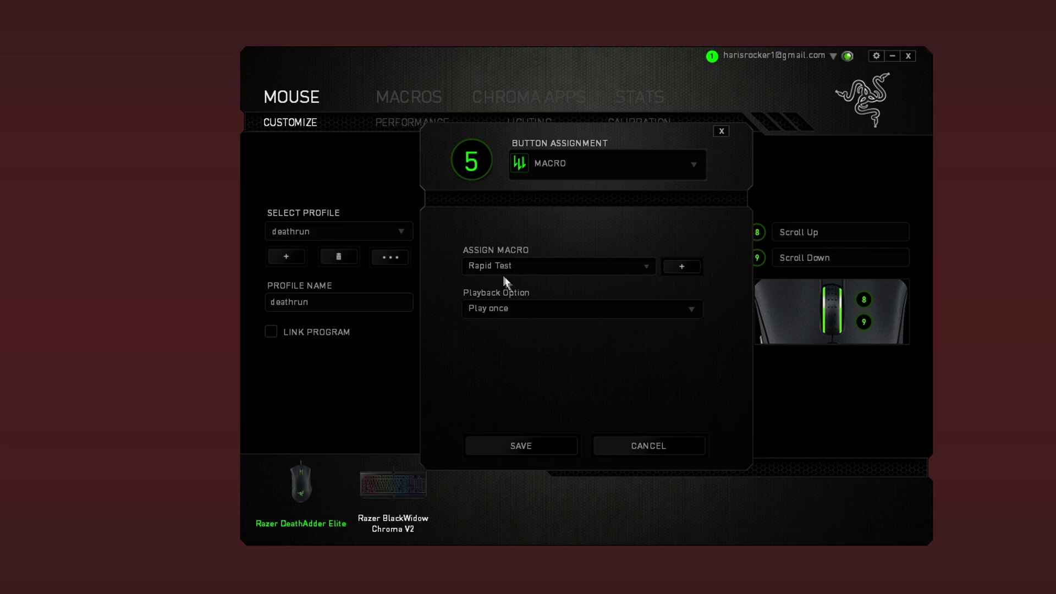
Step: Set playback to 'Play while assigned key is pressed' and save the assignment
{"action": "left_click", "coordinate": [525, 310]}
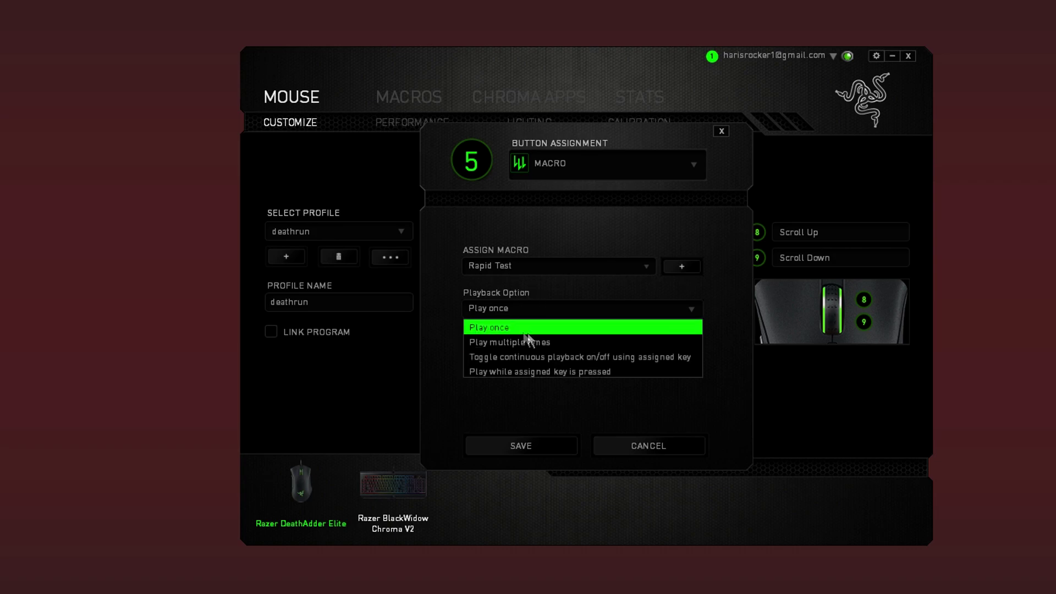
{"action": "left_click", "coordinate": [543, 373]}
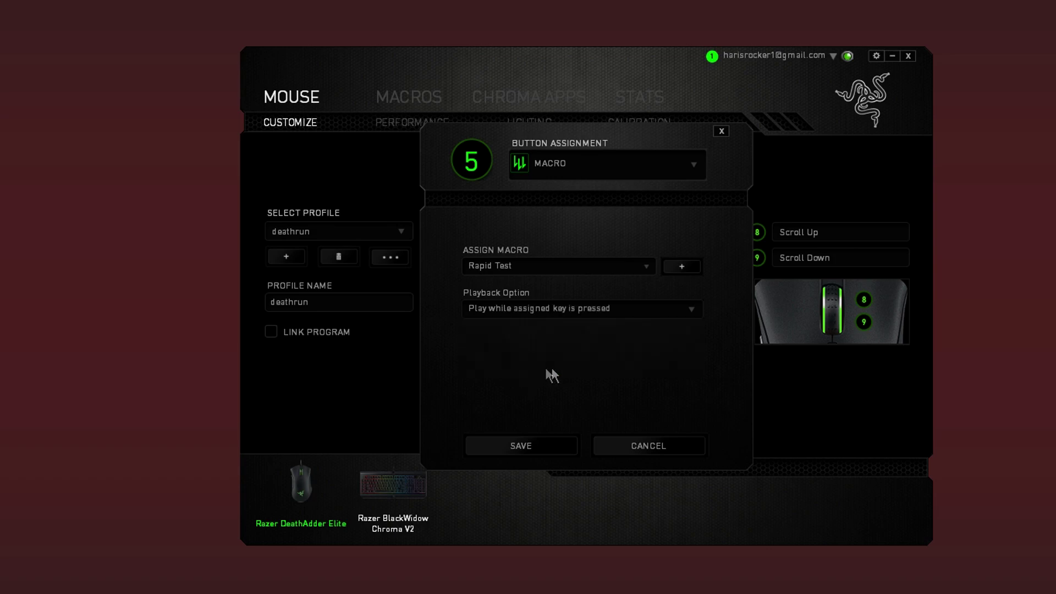
{"action": "left_click", "coordinate": [561, 445]}
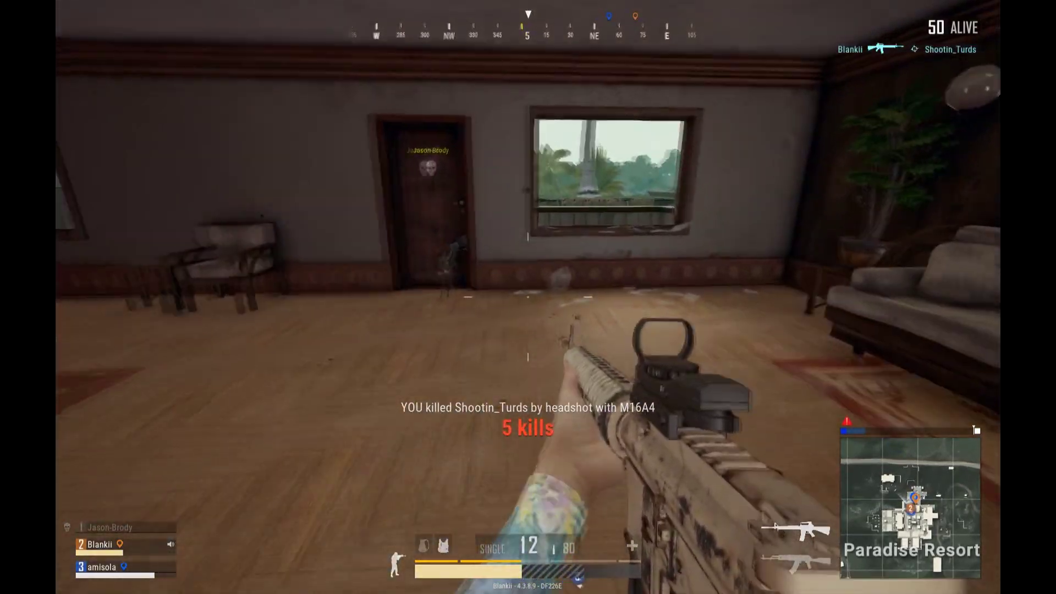
Step: Reload the M16A4 and open the room's door
{"action": "key", "text": "r"}
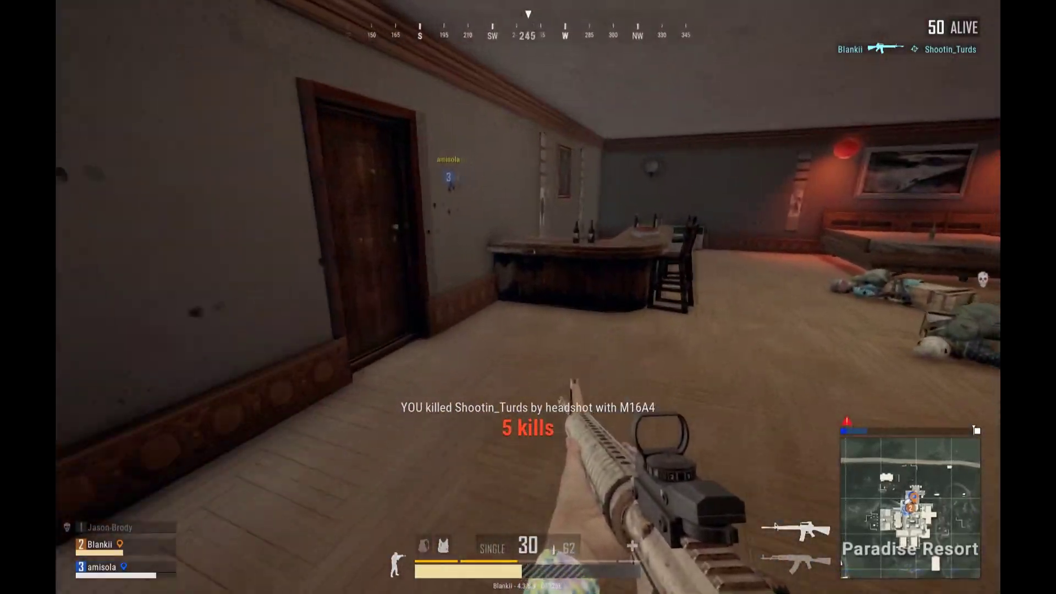
{"action": "key", "text": "f"}
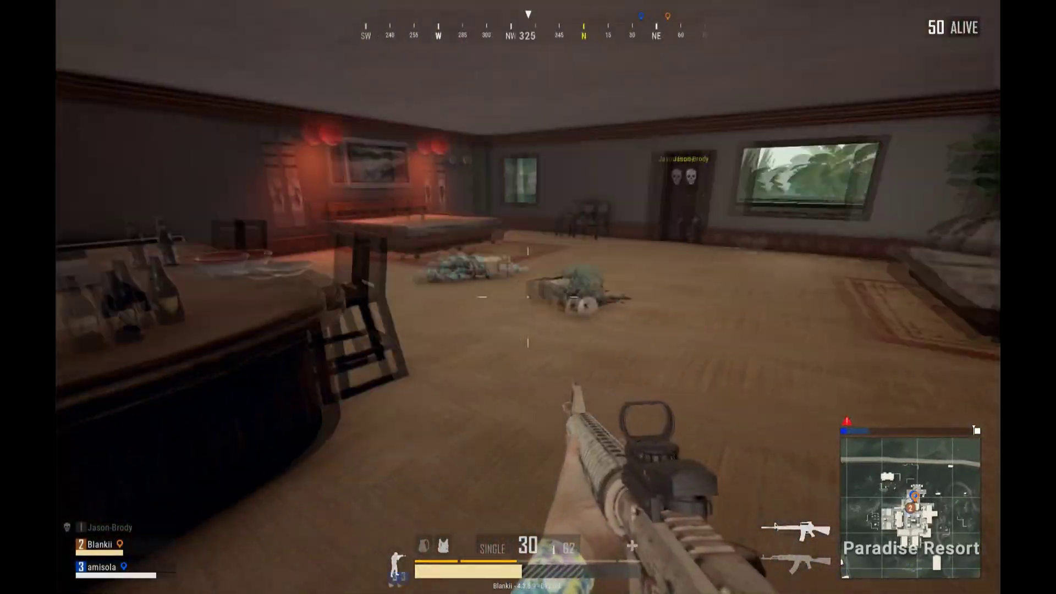
Step: Equip the Lv.2 helmet, attach the Extended Mag to the M16A4 and reload
{"action": "key", "text": "Tab"}
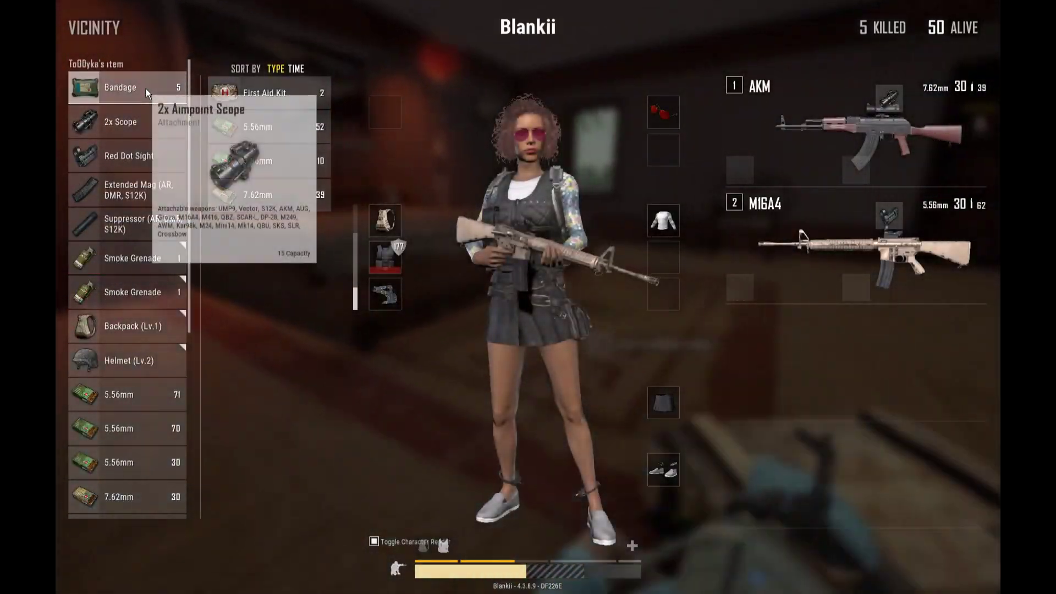
{"action": "key", "text": "Tab"}
{"action": "key", "text": "Tab"}
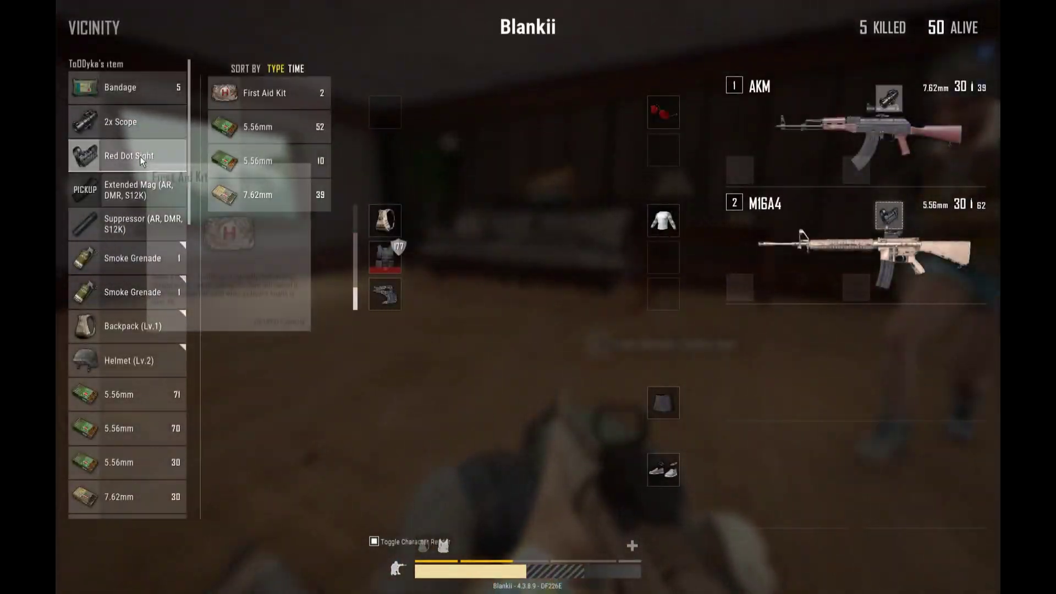
{"action": "right_click", "coordinate": [123, 360]}
{"action": "left_click_drag", "start_coordinate": [124, 190], "coordinate": [274, 135]}
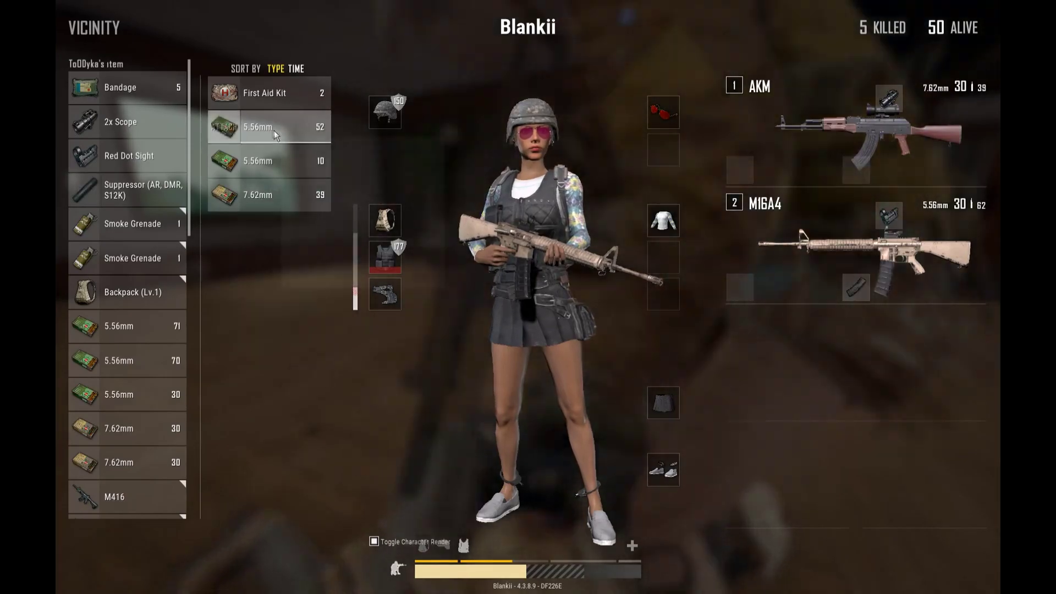
{"action": "key", "text": "r"}
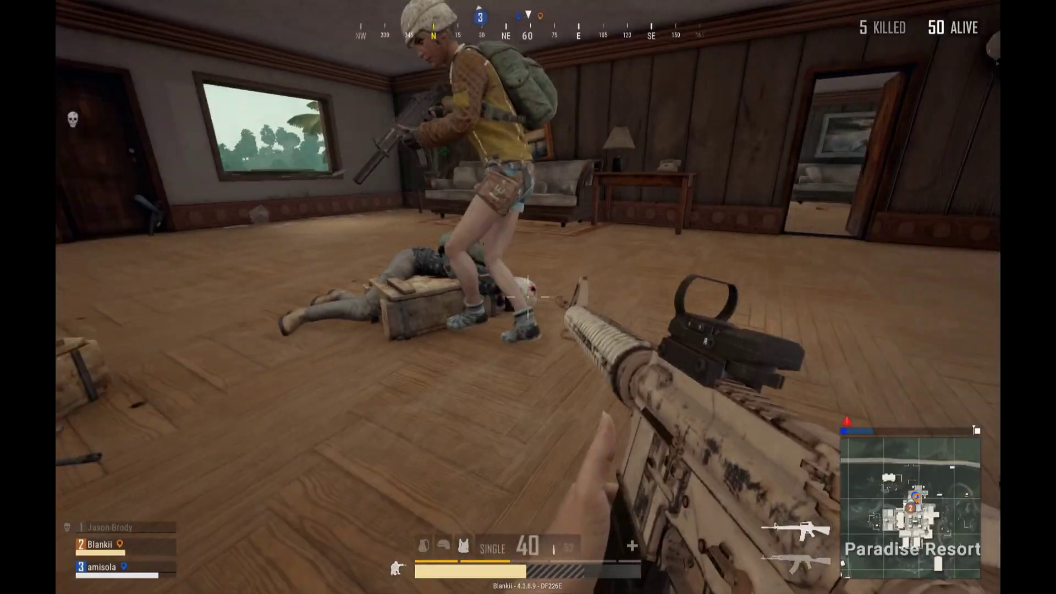
Step: Take the Bandage (5) stack and bandage wounds several times
{"action": "key", "text": "Tab"}
{"action": "left_click_drag", "start_coordinate": [124, 83], "coordinate": [291, 137]}
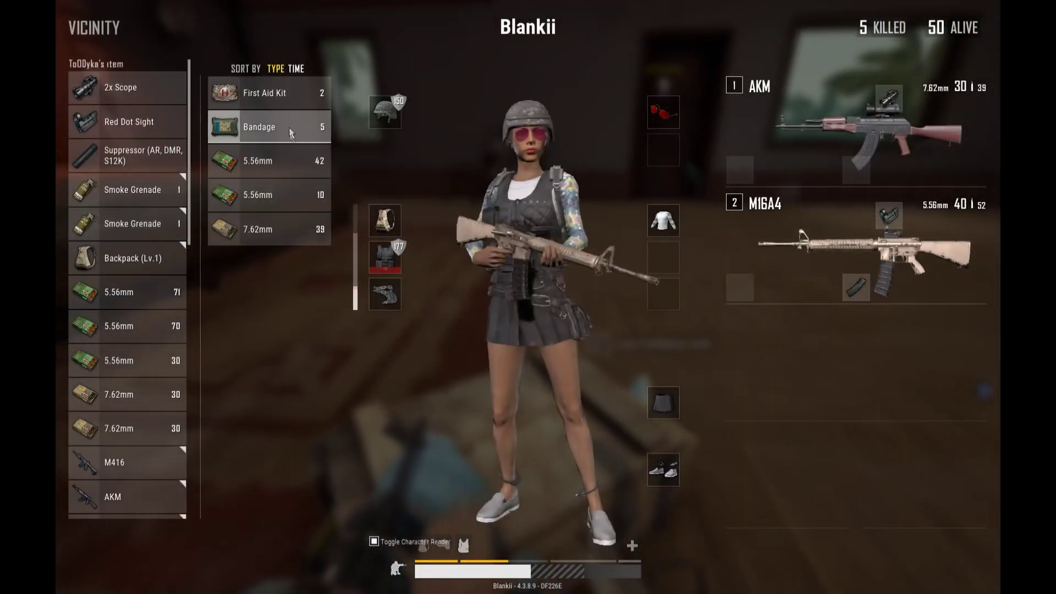
{"action": "right_click", "coordinate": [291, 138]}
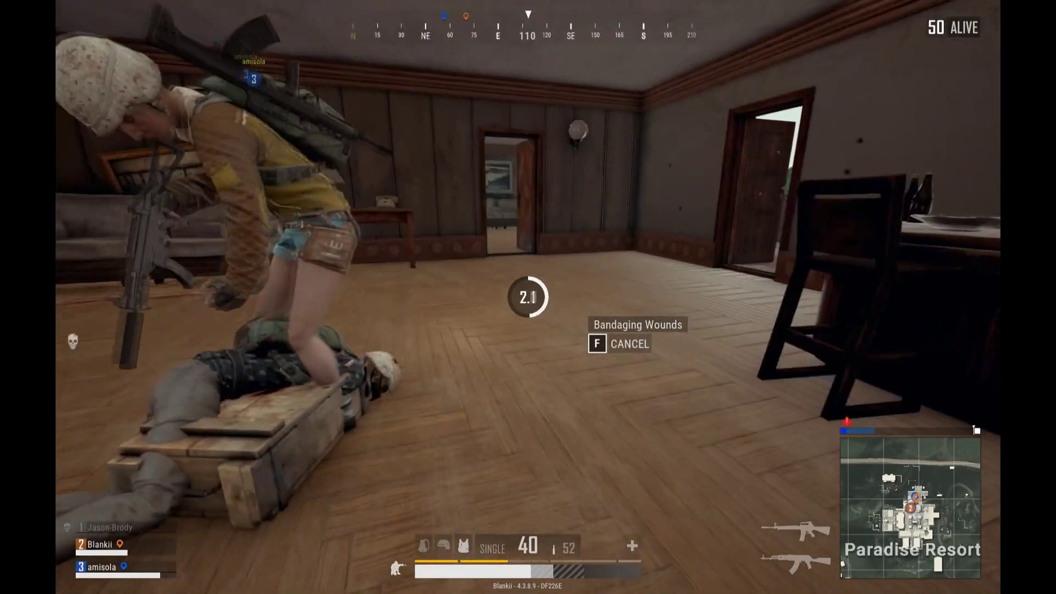
{"action": "key", "text": "Tab"}
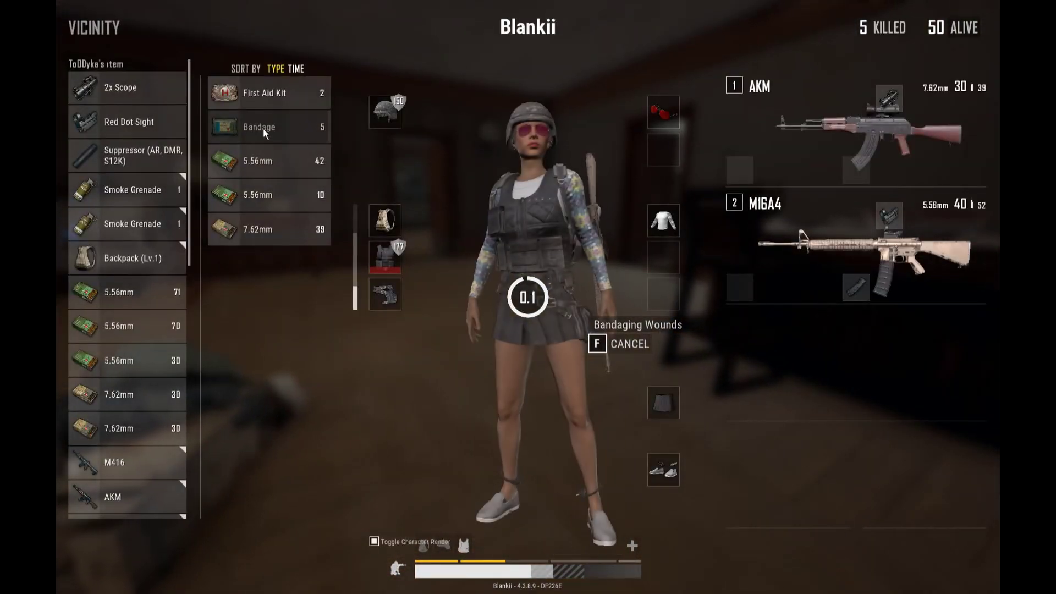
{"action": "right_click", "coordinate": [255, 126]}
{"action": "key", "text": "Tab"}
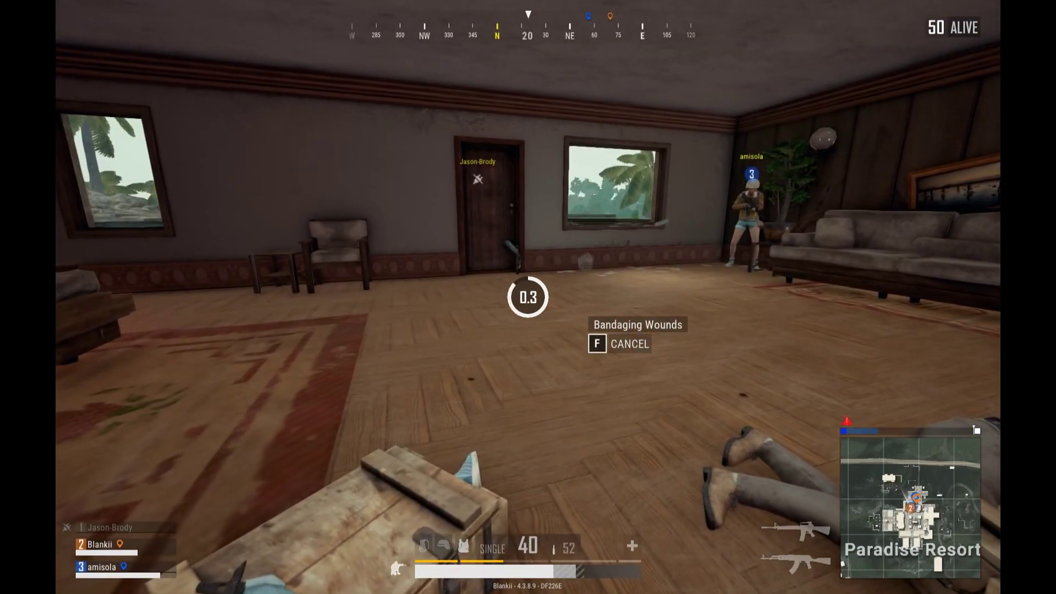
{"action": "key", "text": "Tab"}
{"action": "right_click", "coordinate": [296, 138]}
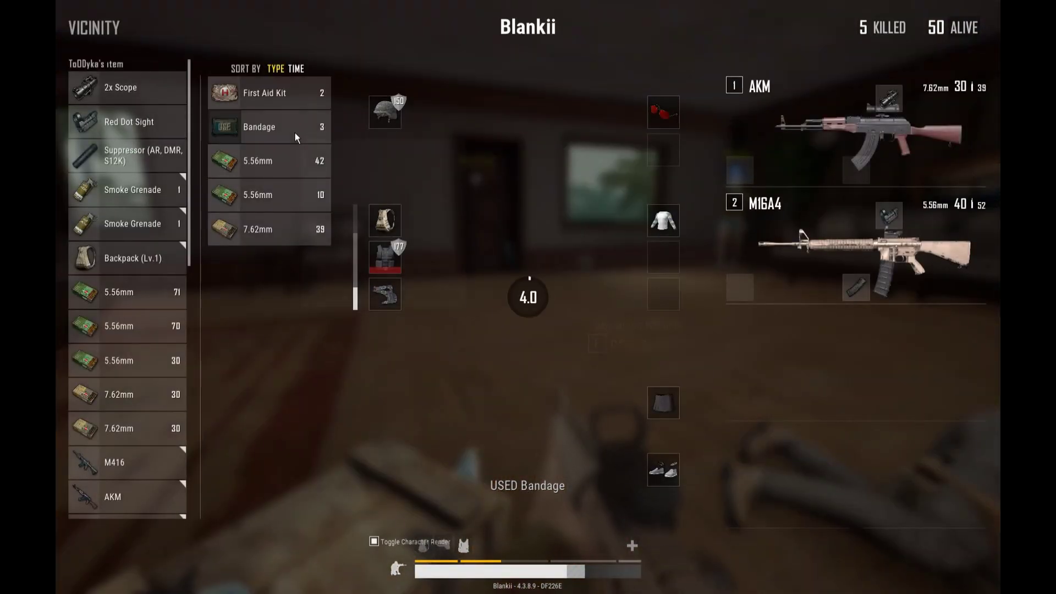
{"action": "key", "text": "Tab"}
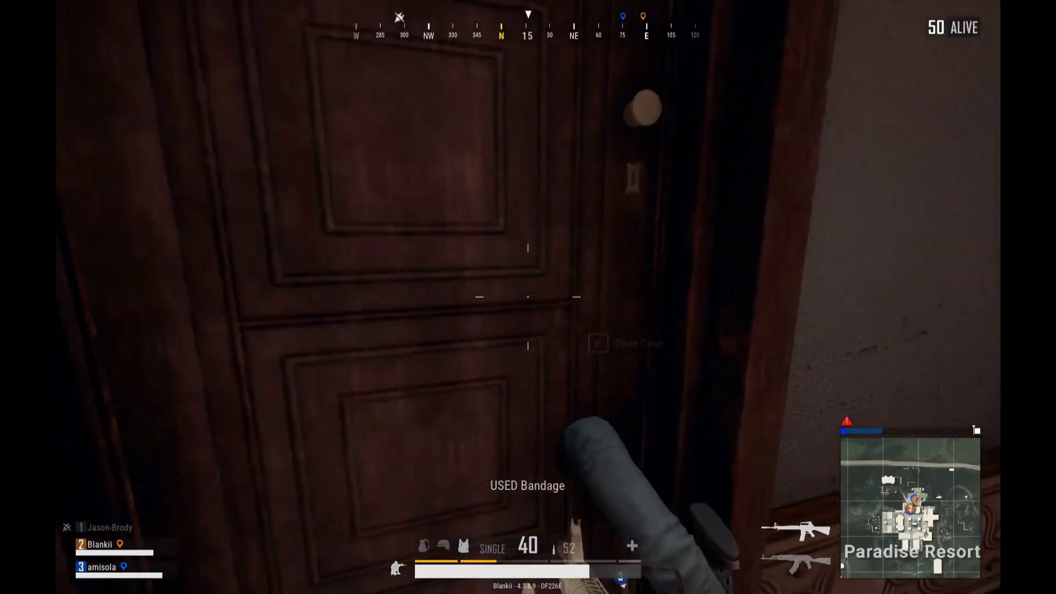
Step: Pick up 5.56mm ammo, check the balcony through the red-dot, and return inside
{"action": "key", "text": "Tab"}
{"action": "right_click", "coordinate": [124, 155]}
{"action": "key", "text": "Tab"}
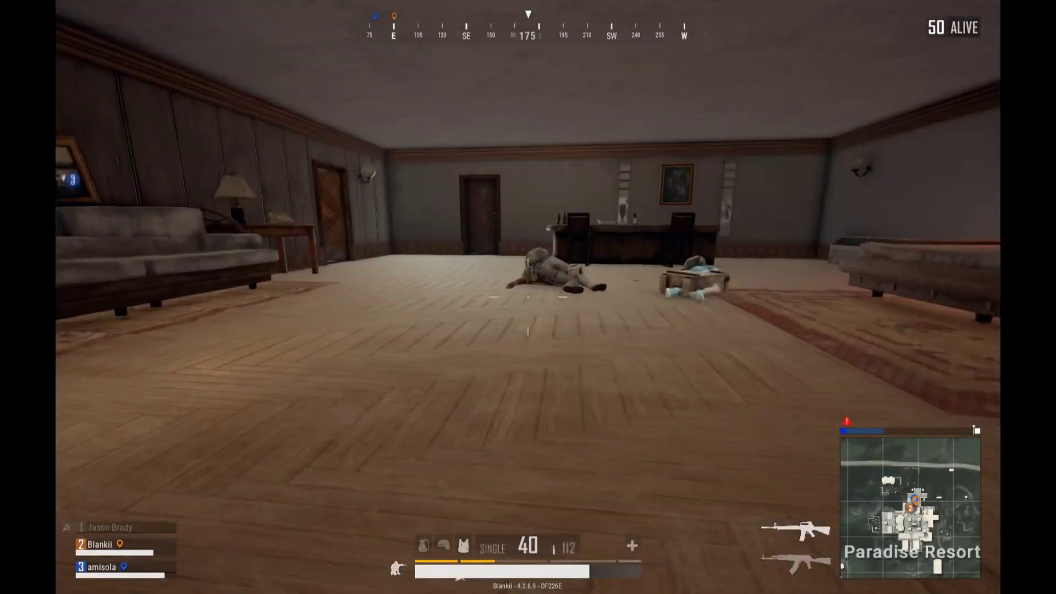
{"action": "key", "text": "1"}
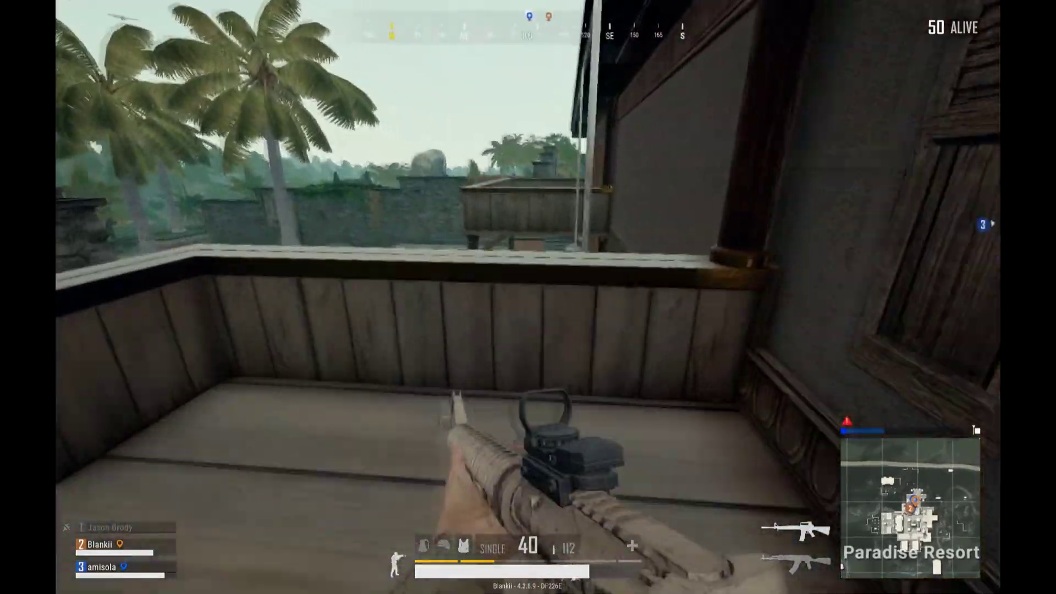
{"action": "right_click", "coordinate": [528, 297]}
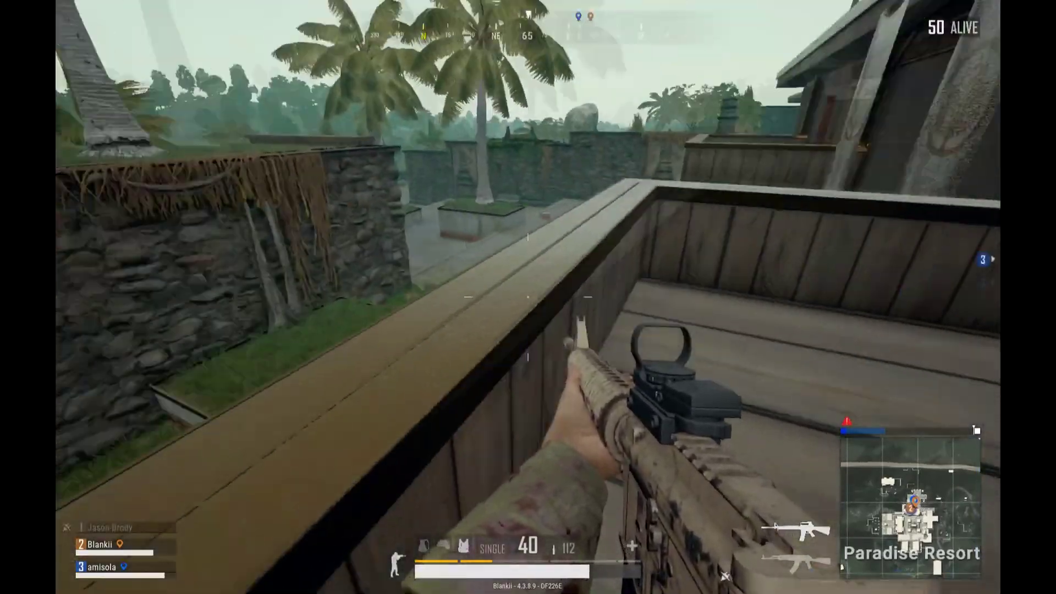
{"action": "key", "text": "w"}
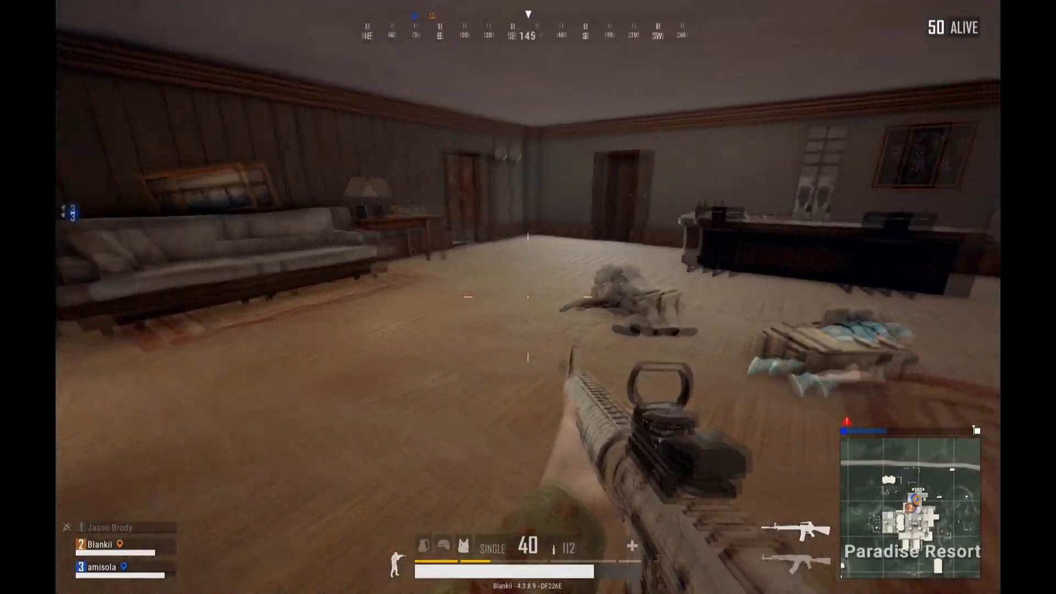
Step: Attach the suppressor, pick up the Rose-tinted Glasses, and bandage again
{"action": "key", "text": "Tab"}
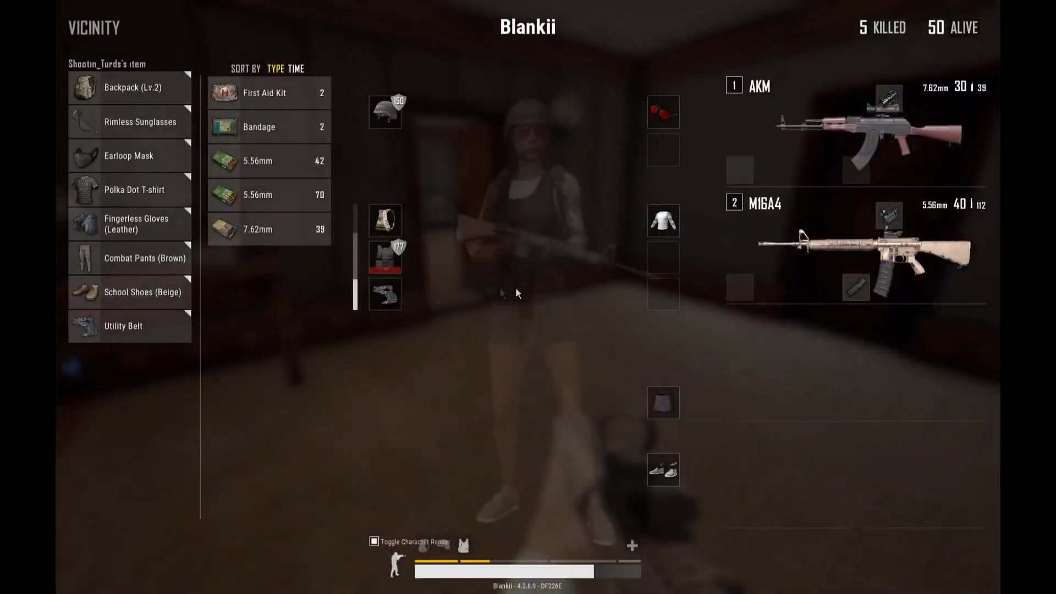
{"action": "left_click_drag", "start_coordinate": [157, 153], "coordinate": [755, 296]}
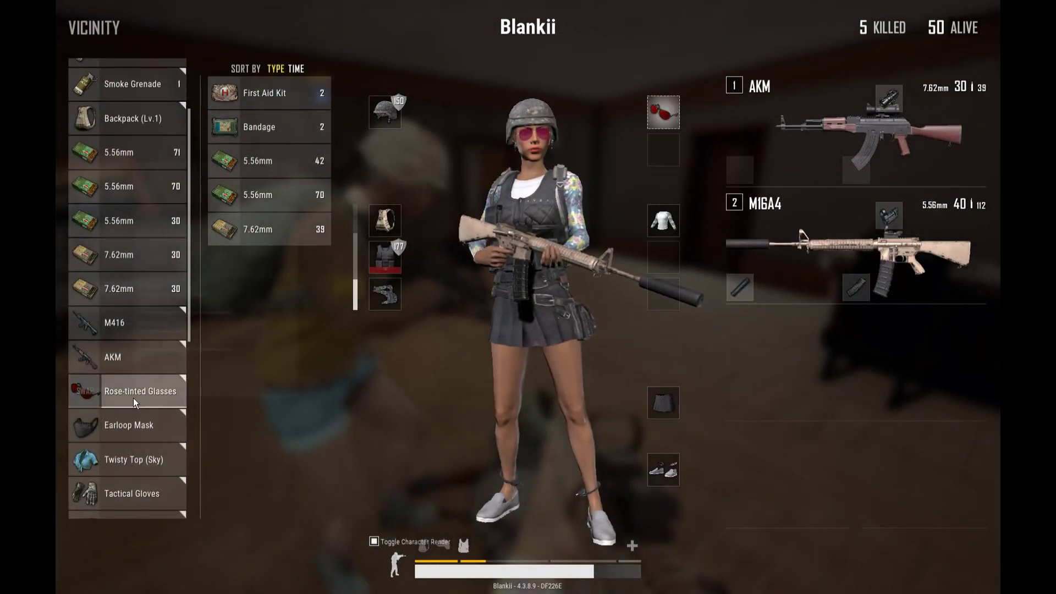
{"action": "right_click", "coordinate": [133, 398]}
{"action": "key", "text": "Tab"}
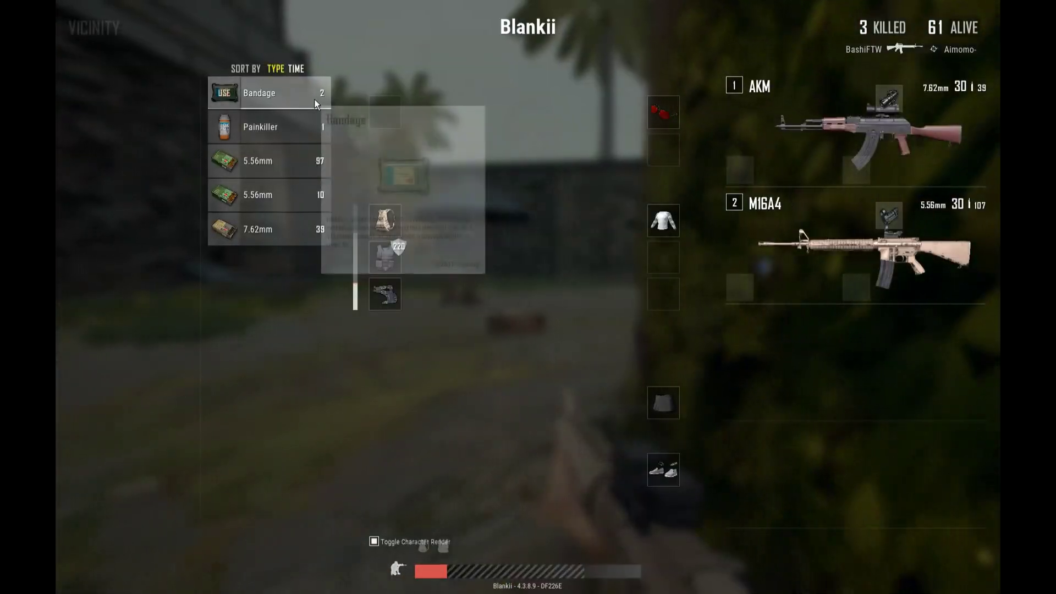
{"action": "right_click", "coordinate": [314, 99]}
{"action": "key", "text": "Tab"}
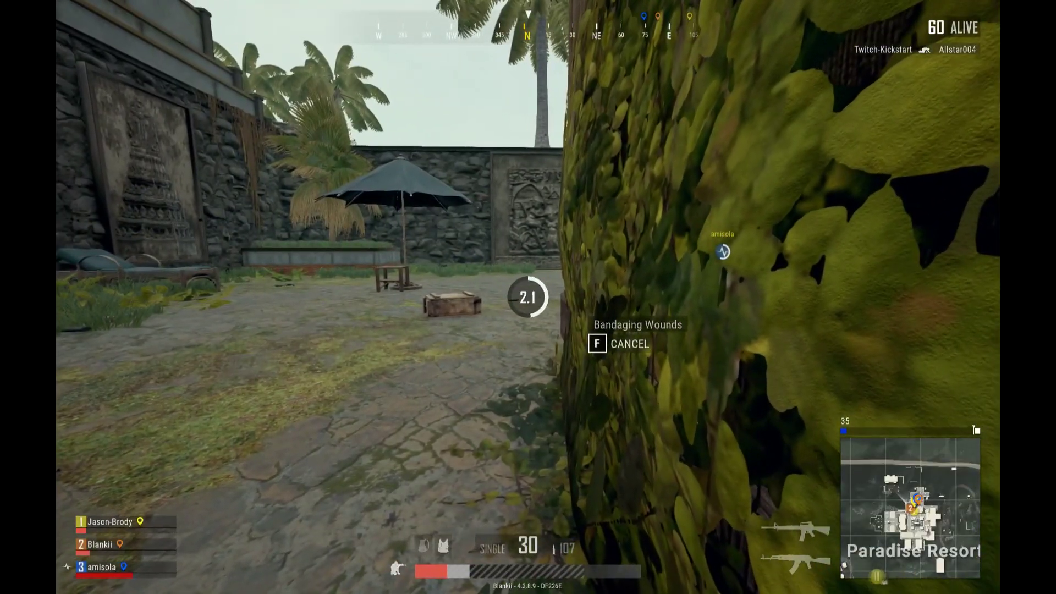